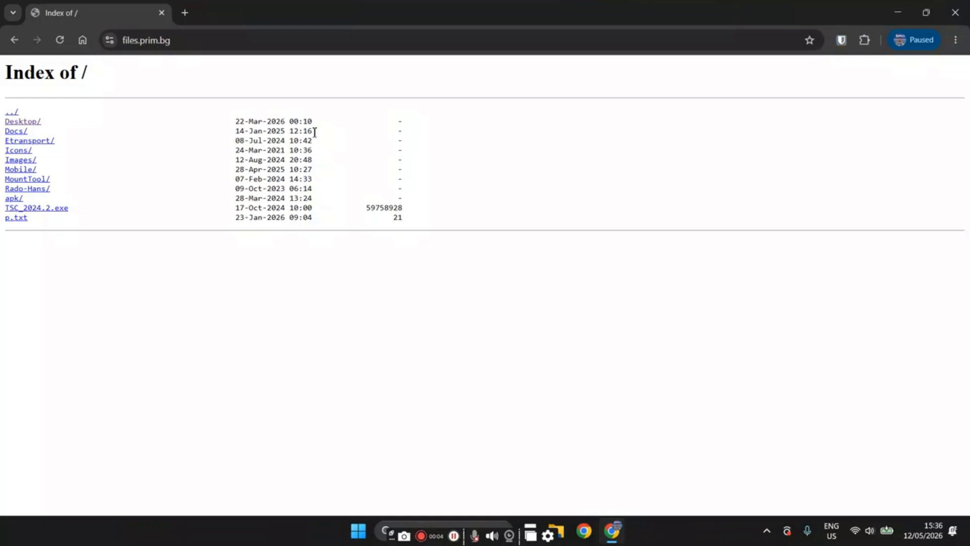
# Download AntipodesPrint-windows-app-x64.exe from the server's Desktop/Windows/x64 folder and save it in Downloads.
pyautogui.click(25, 121)
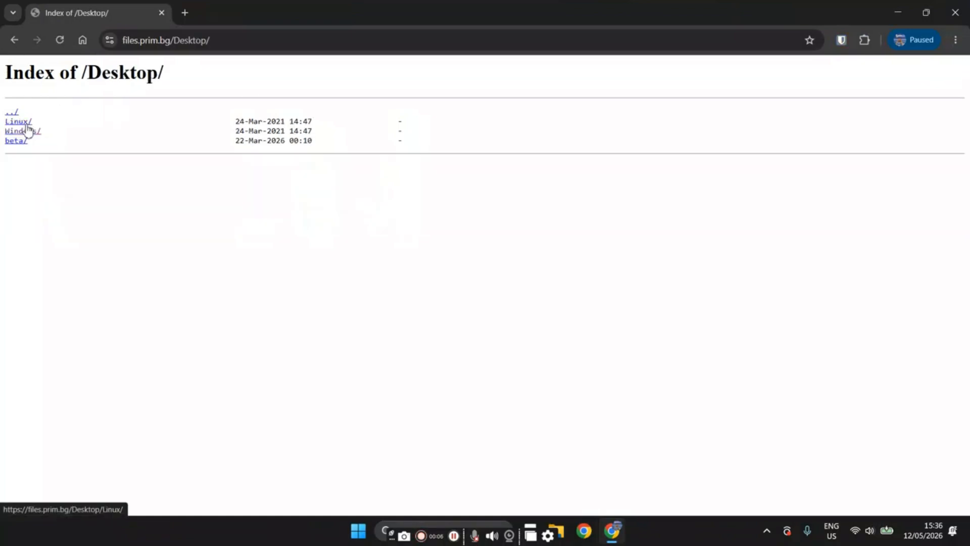
pyautogui.click(28, 130)
pyautogui.click(13, 122)
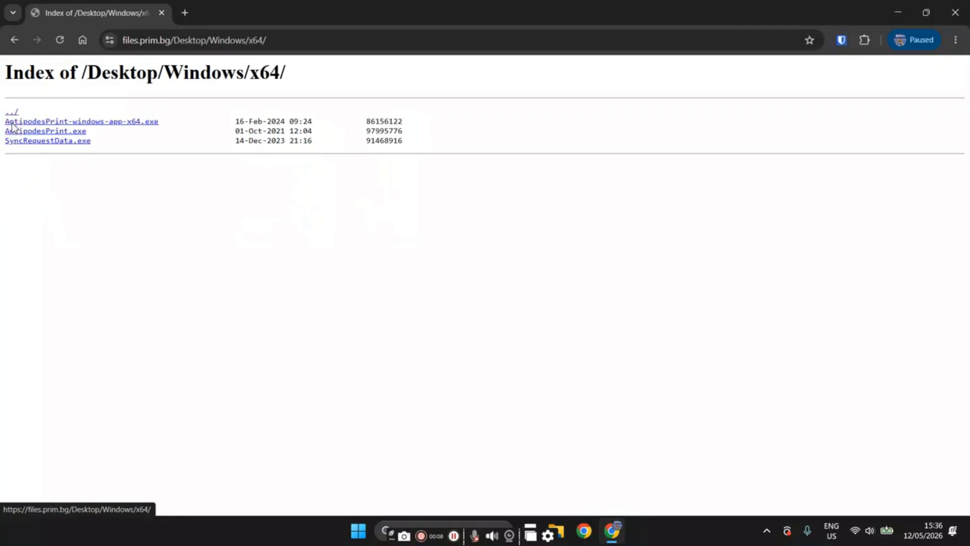
pyautogui.click(58, 123)
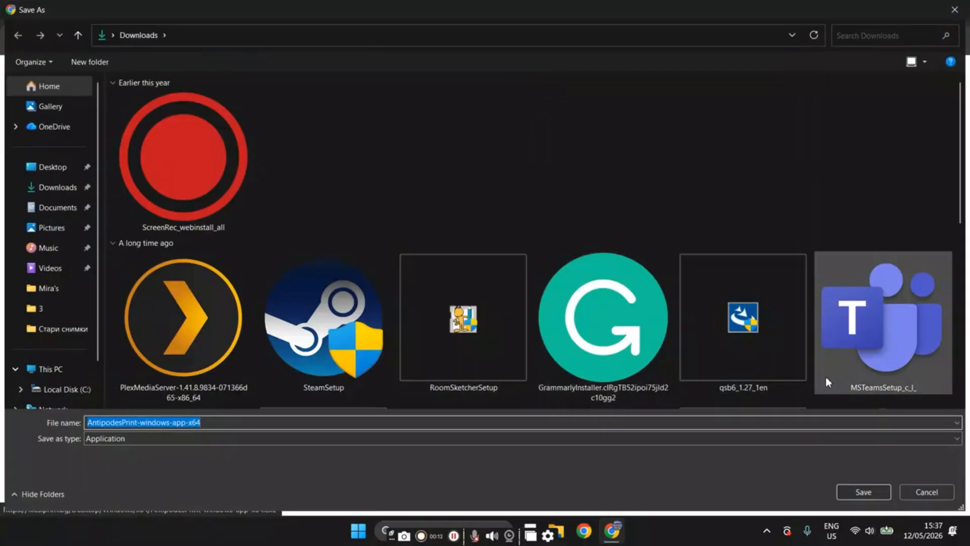
pyautogui.click(860, 490)
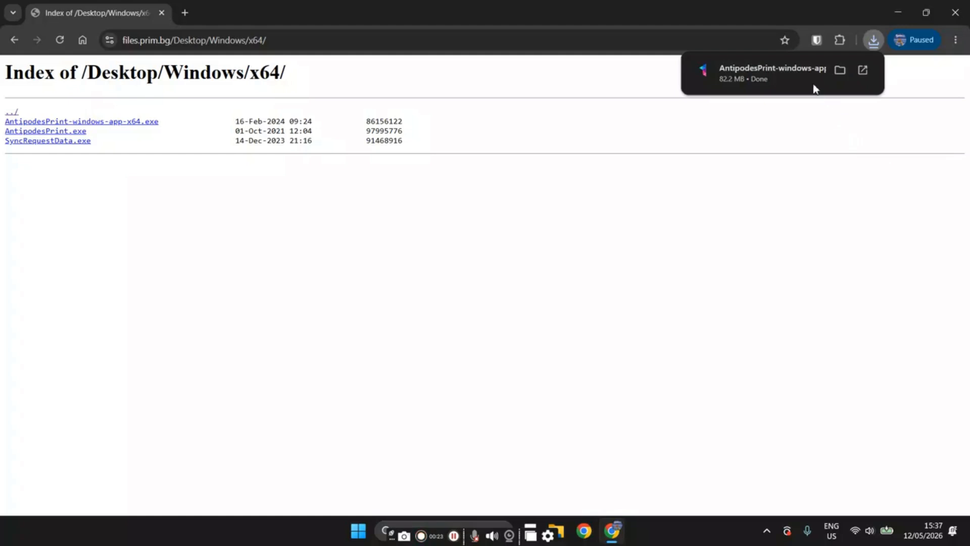
# Run the downloaded installer and complete the Antipodes Print setup as a full installation with the App Style component.
pyautogui.click(807, 77)
pyautogui.click(354, 174)
pyautogui.click(550, 384)
pyautogui.click(548, 276)
pyautogui.click(582, 387)
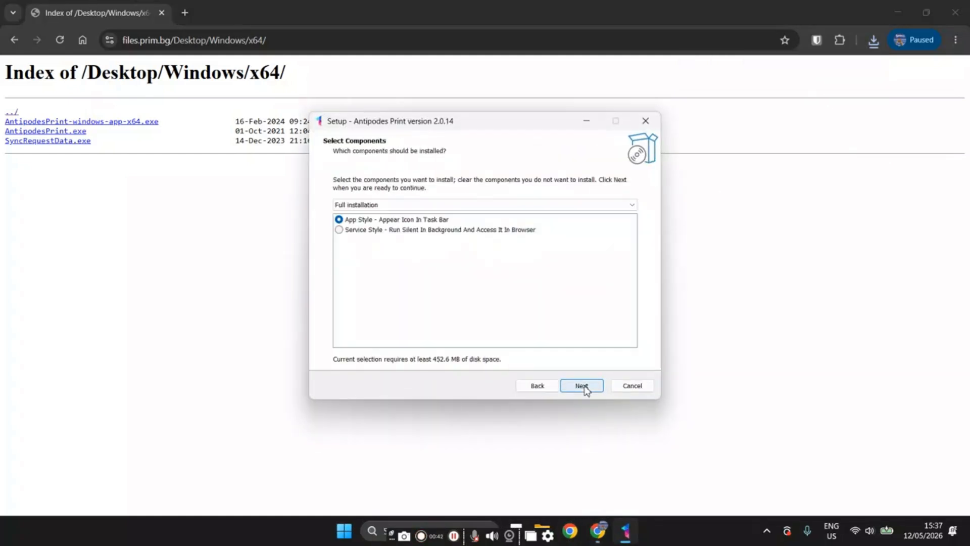
pyautogui.click(582, 386)
pyautogui.click(397, 222)
pyautogui.click(589, 385)
pyautogui.click(591, 387)
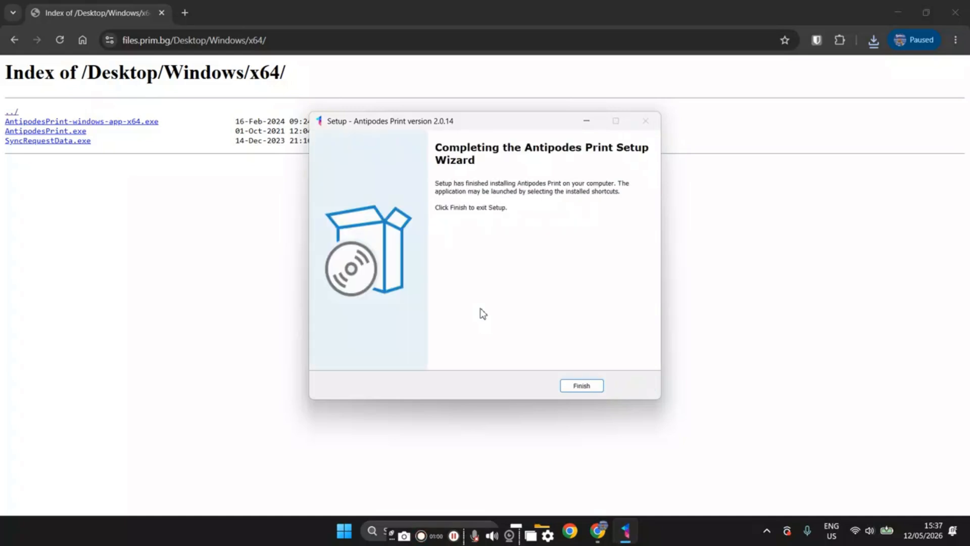
pyautogui.click(581, 386)
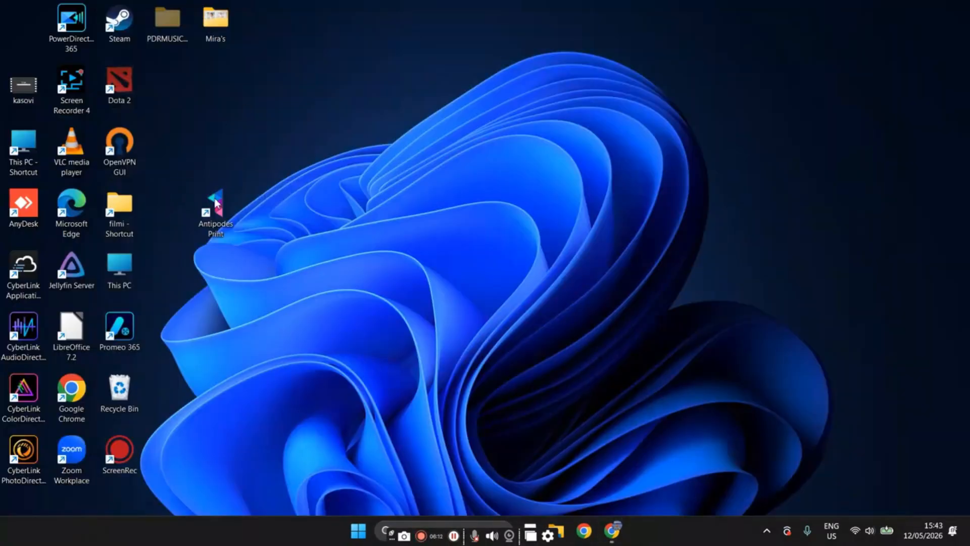
# Launch Antipodes Print from the desktop and bring up its window from the system tray.
pyautogui.doubleClick(223, 213)
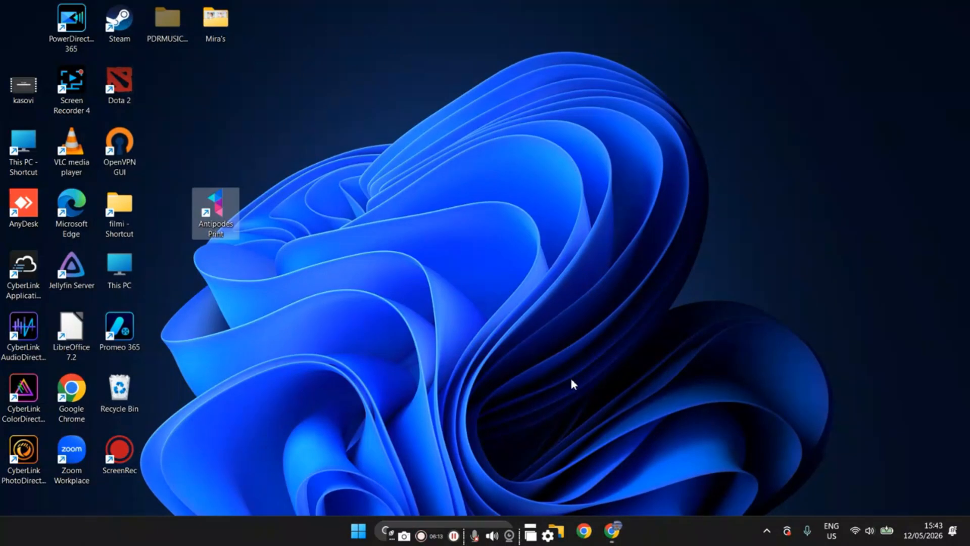
pyautogui.click(766, 530)
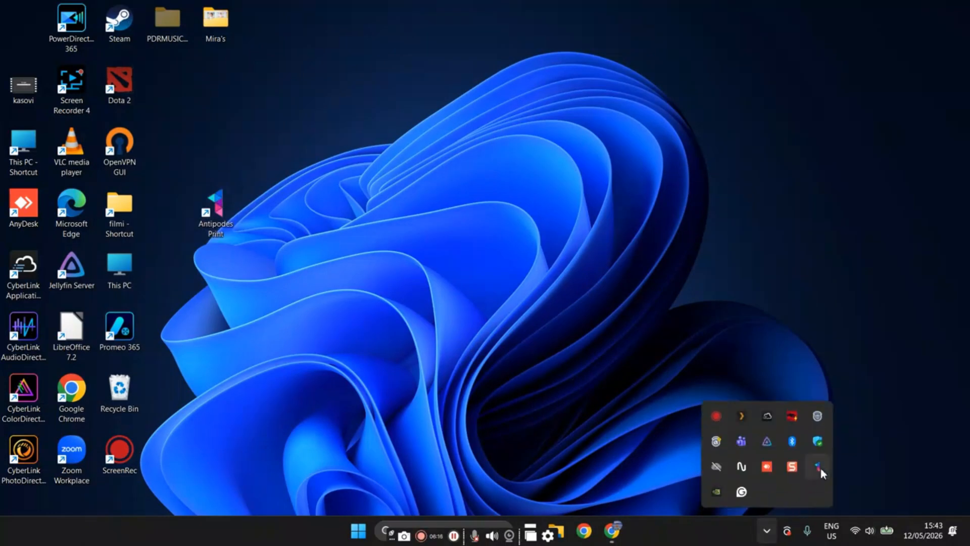
pyautogui.click(818, 466)
pyautogui.click(481, 203)
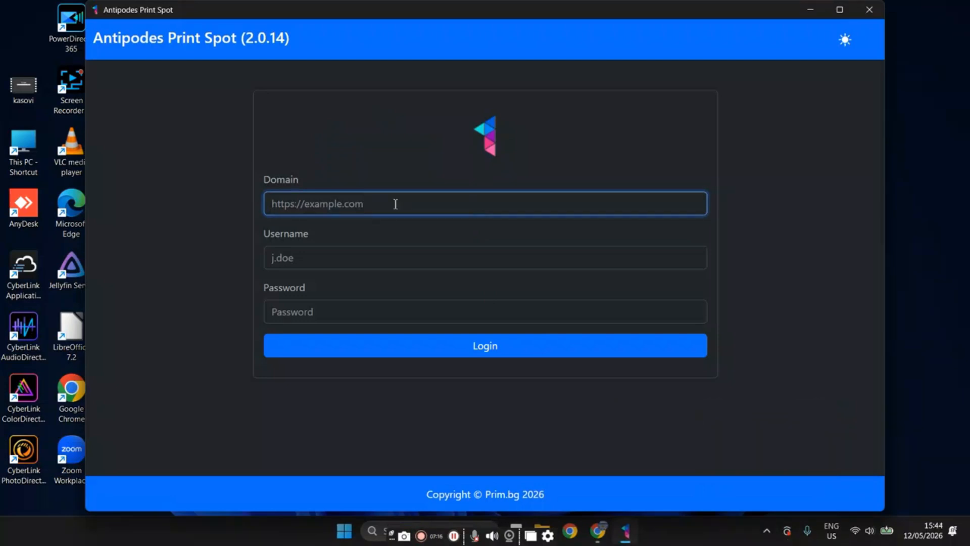
pyautogui.write('https://darii.prim.io/')
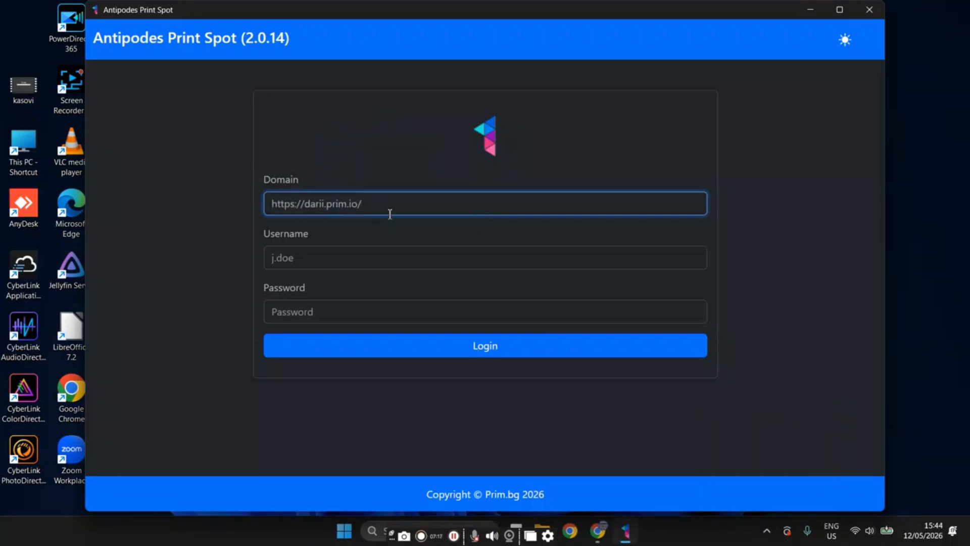
pyautogui.click(349, 254)
pyautogui.write('ad')
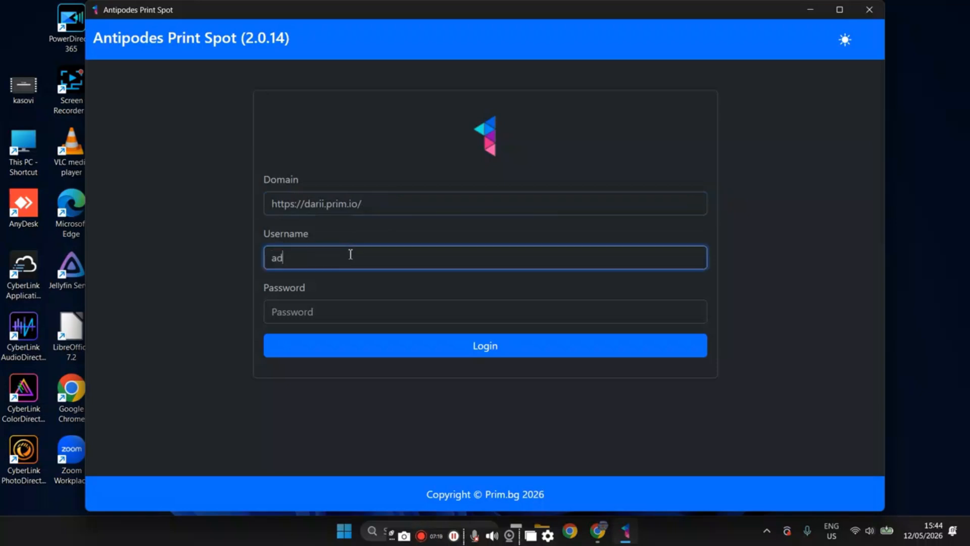
pyautogui.write('min')
pyautogui.click(288, 315)
pyautogui.write('1234')
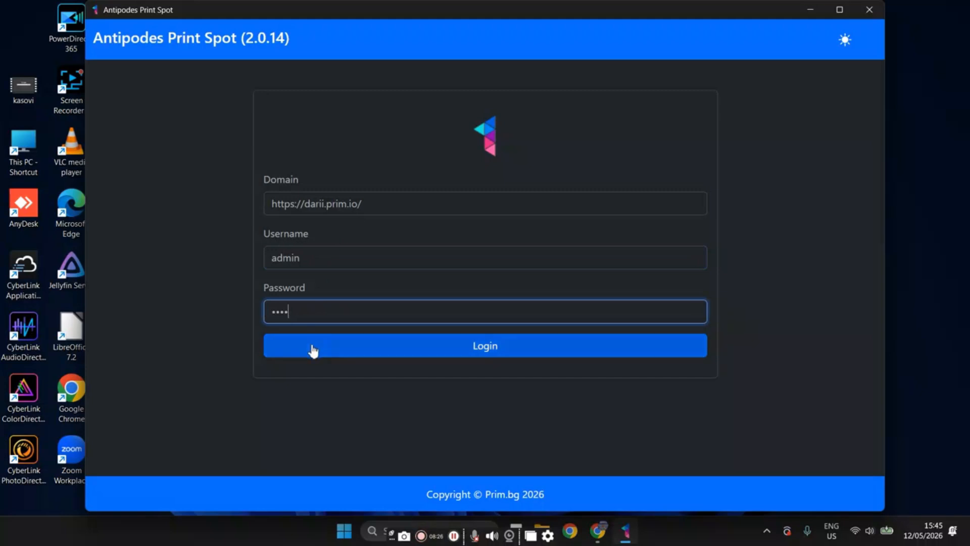
pyautogui.click(312, 354)
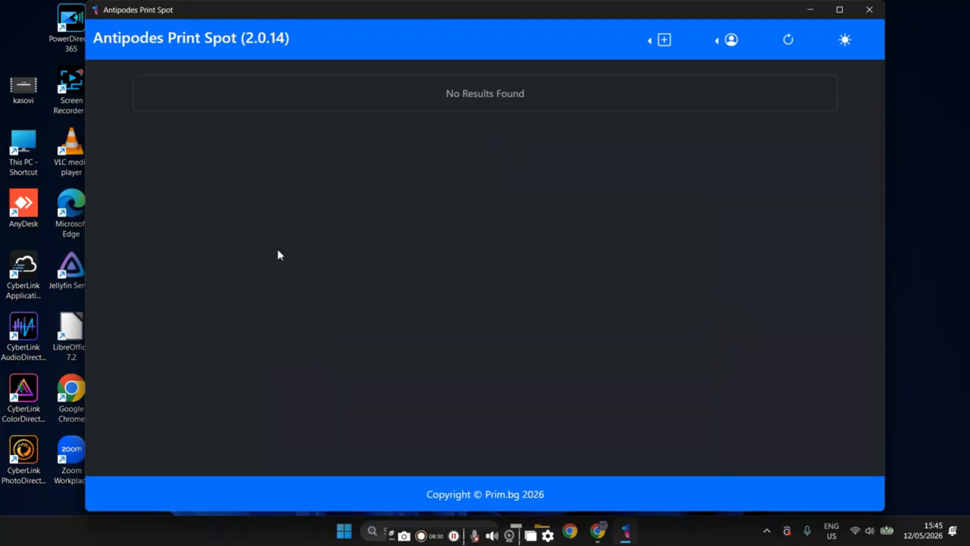
pyautogui.click(736, 43)
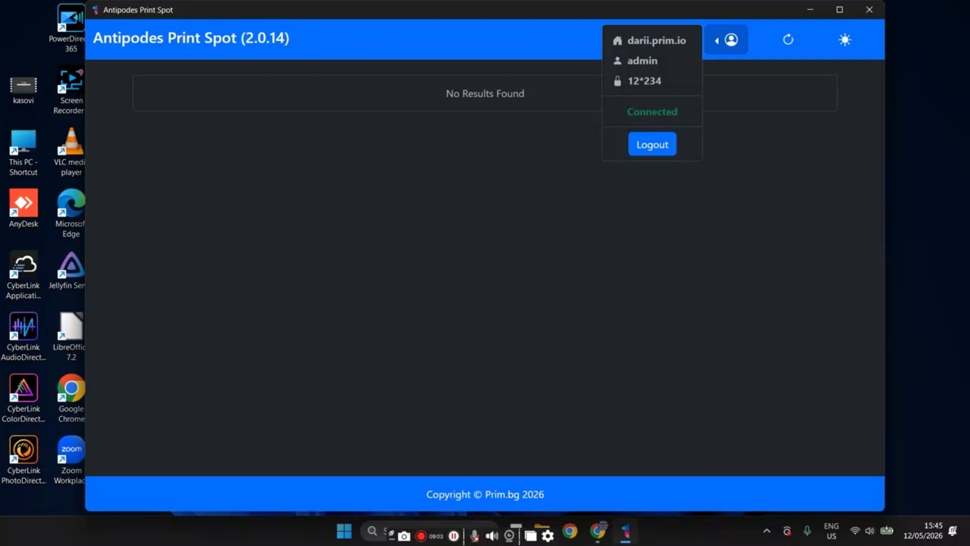
# Start a new fiscal printer with Datecs as manufacturer and DP-25 - DP-25 MX as model.
pyautogui.moveTo(669, 52)
pyautogui.click(571, 40)
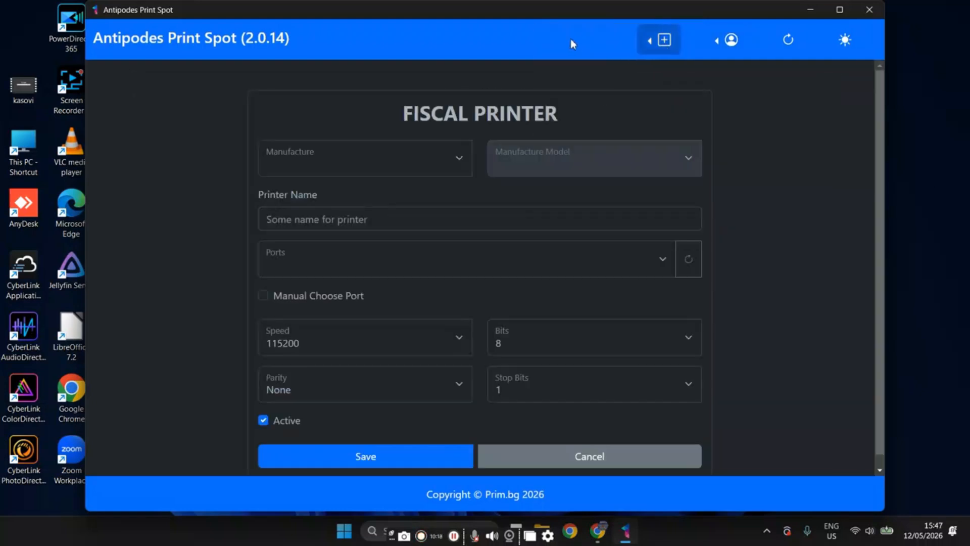
pyautogui.click(322, 156)
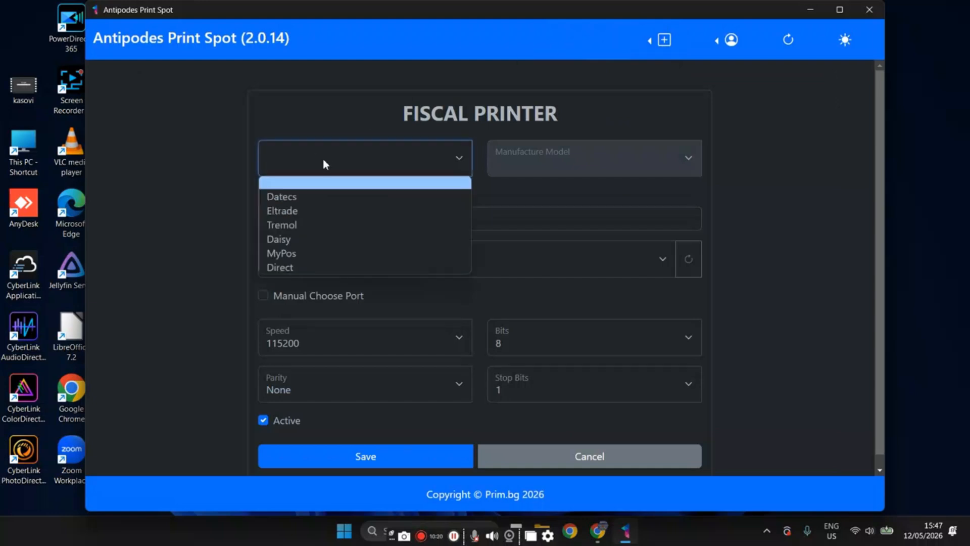
pyautogui.click(320, 194)
pyautogui.click(531, 174)
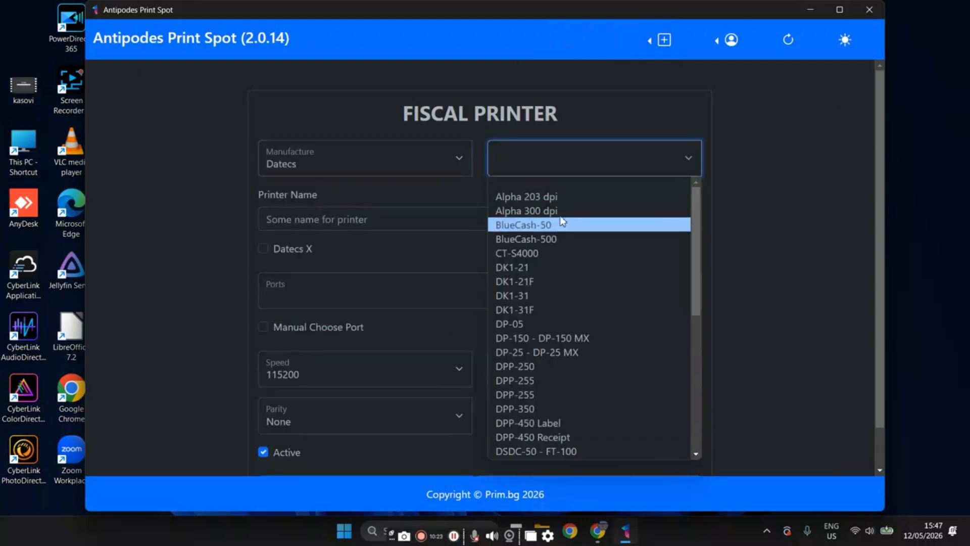
pyautogui.click(563, 351)
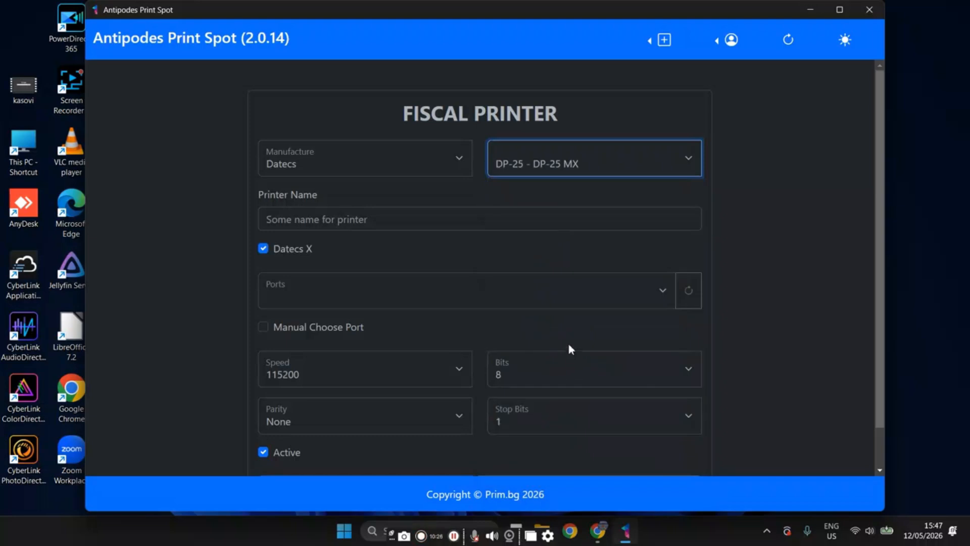
# Name the printer Mall Store Fiscal Printer, assign it the port Microsoft - COM5, and save it.
pyautogui.click(354, 220)
pyautogui.write('Mall Store Fiscal Printer')
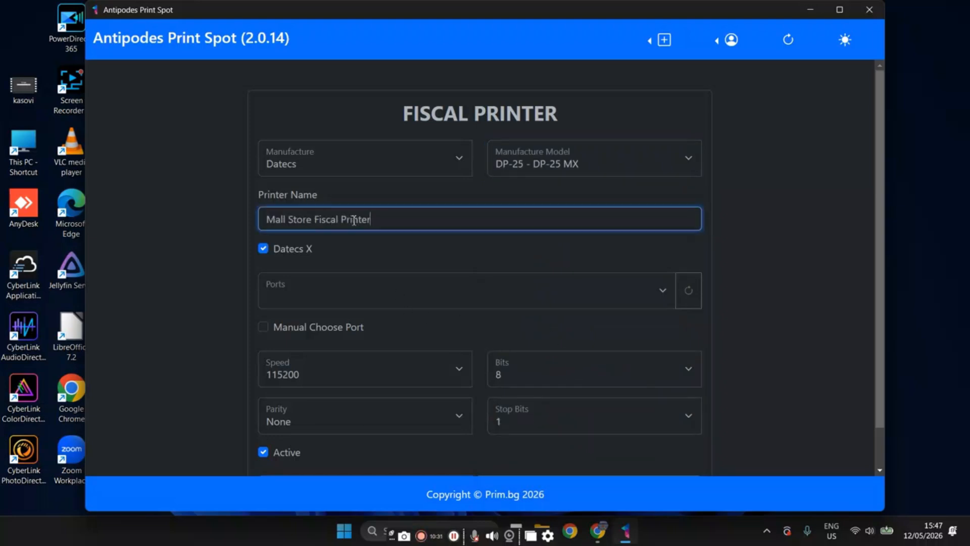
pyautogui.click(341, 286)
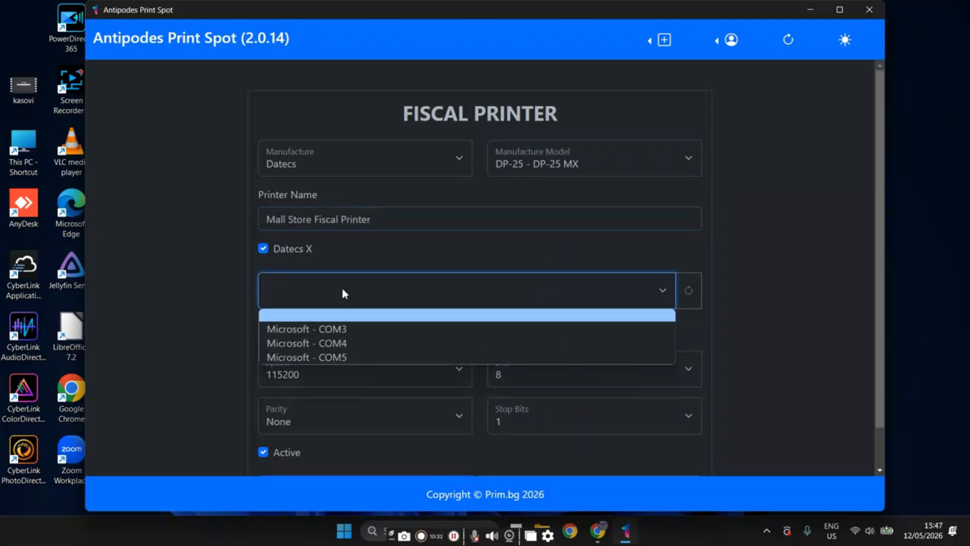
pyautogui.click(334, 358)
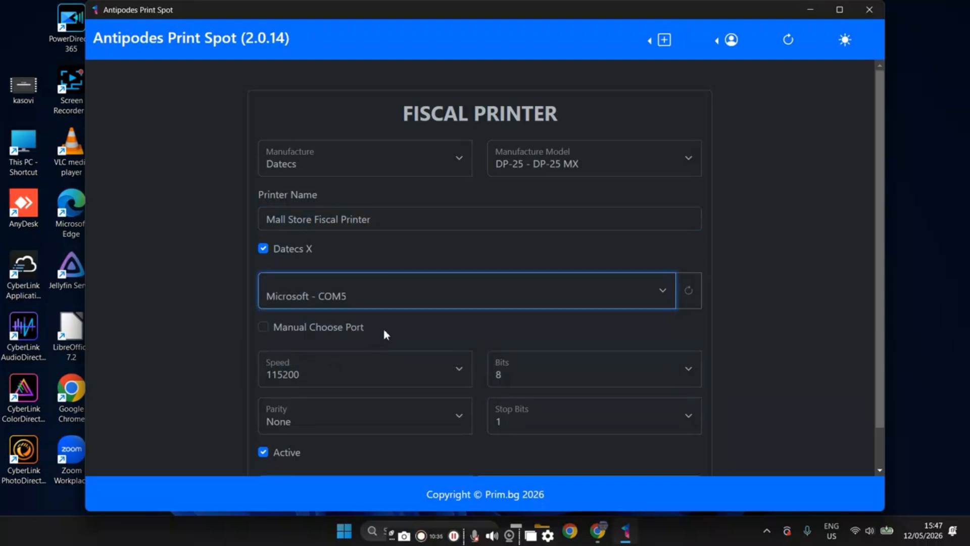
pyautogui.scroll(-1, 384, 327)
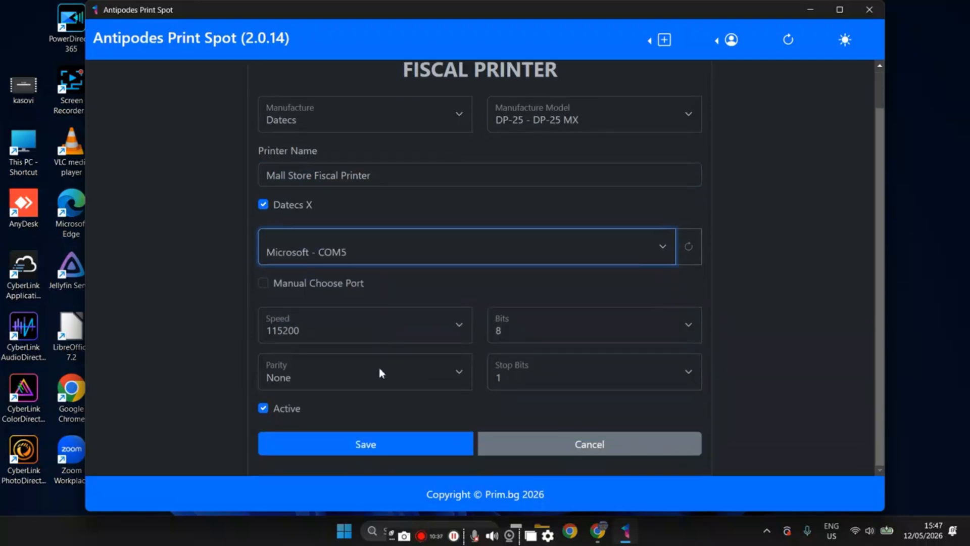
pyautogui.click(377, 443)
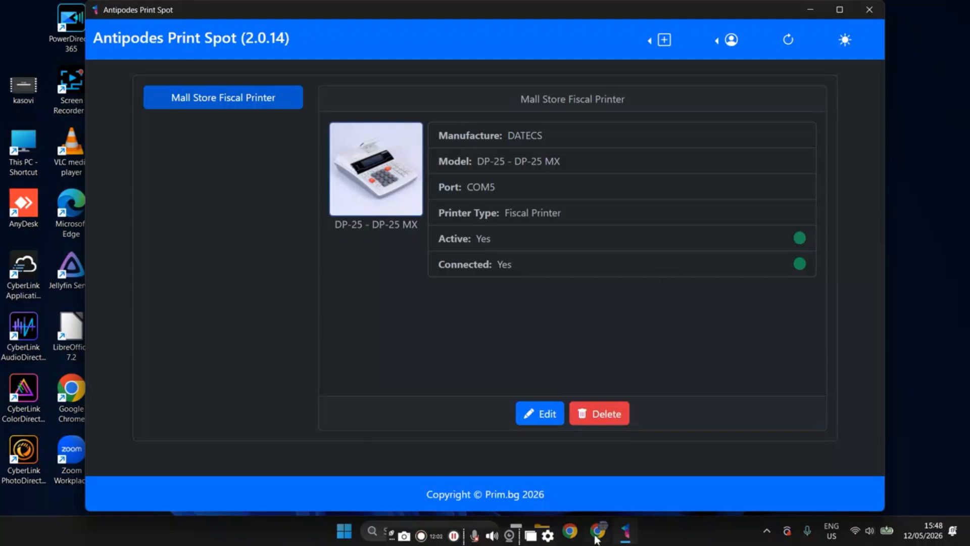
# Switch to PRIM.IO in Chrome and set the In cash payment method as used when paying via fiscal device, with device code 0.
pyautogui.click(504, 444)
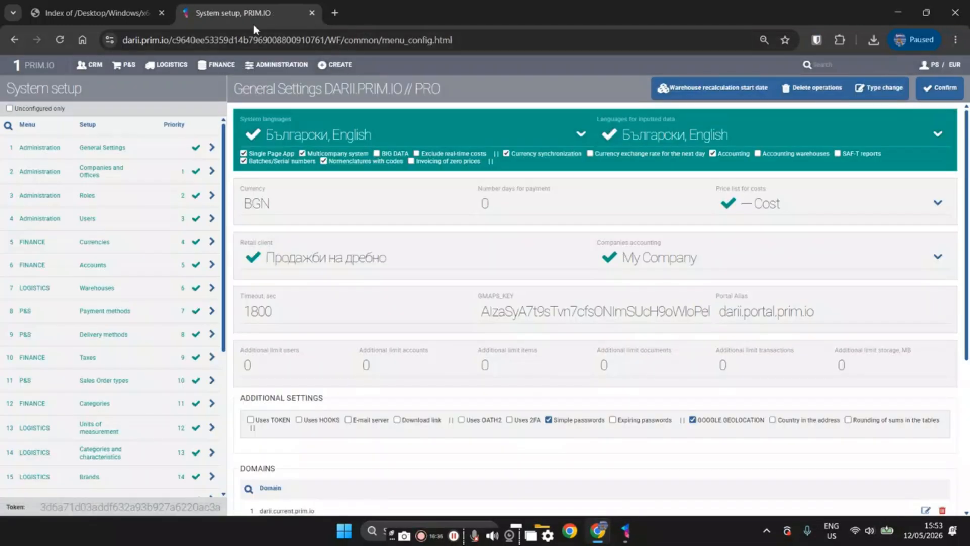
pyautogui.click(222, 64)
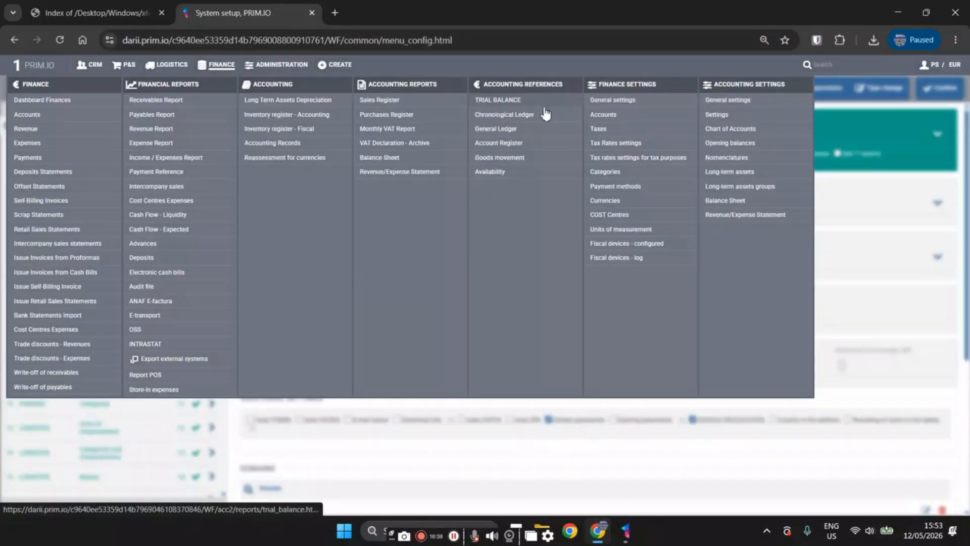
pyautogui.click(639, 187)
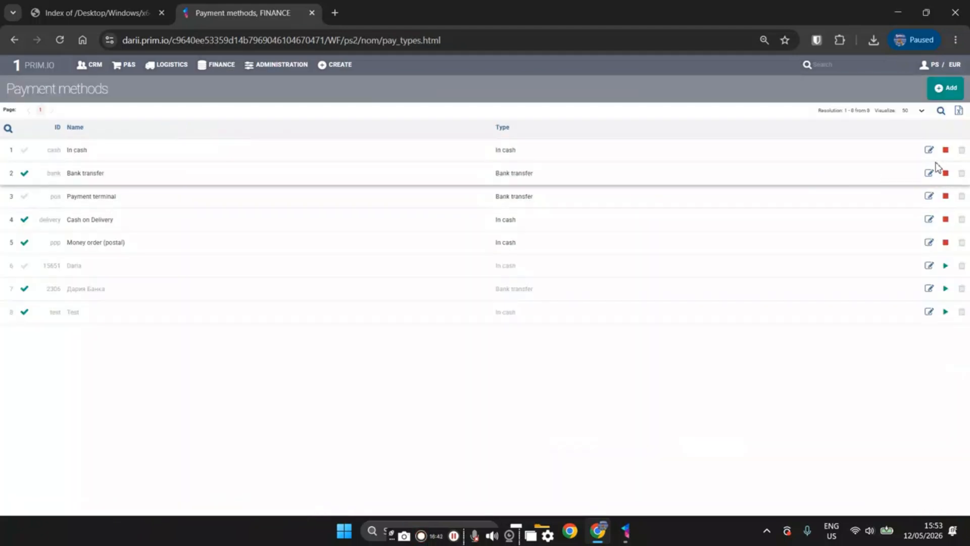
pyautogui.click(928, 151)
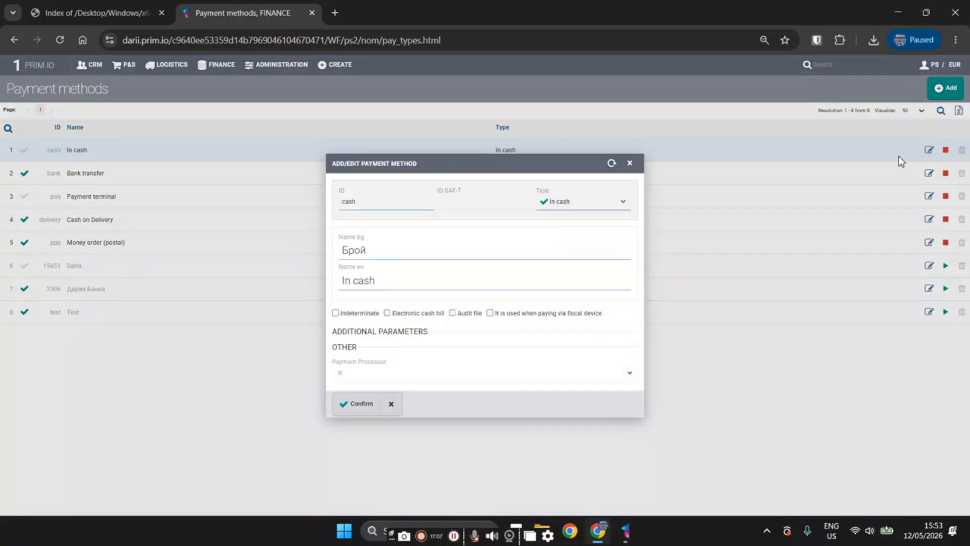
pyautogui.click(560, 314)
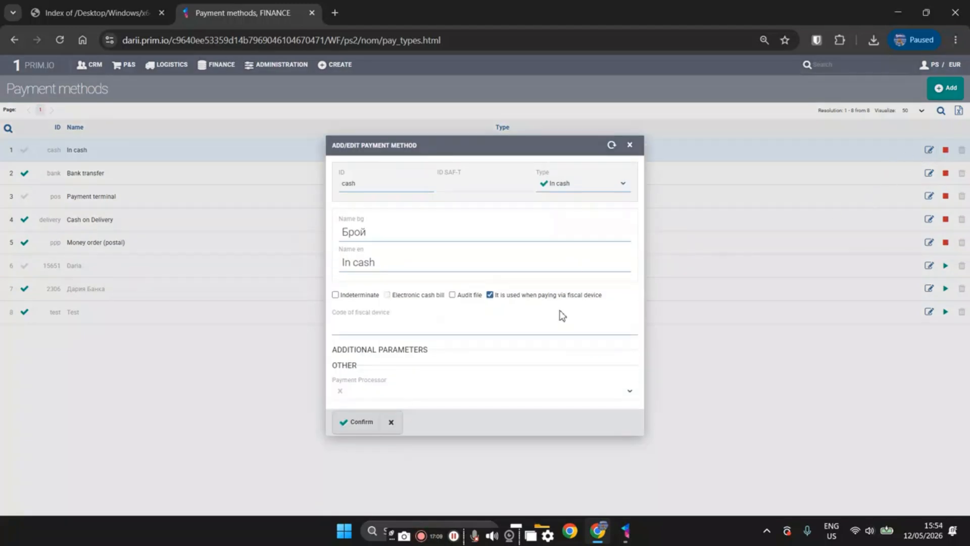
pyautogui.click(544, 330)
pyautogui.write('0')
pyautogui.click(353, 422)
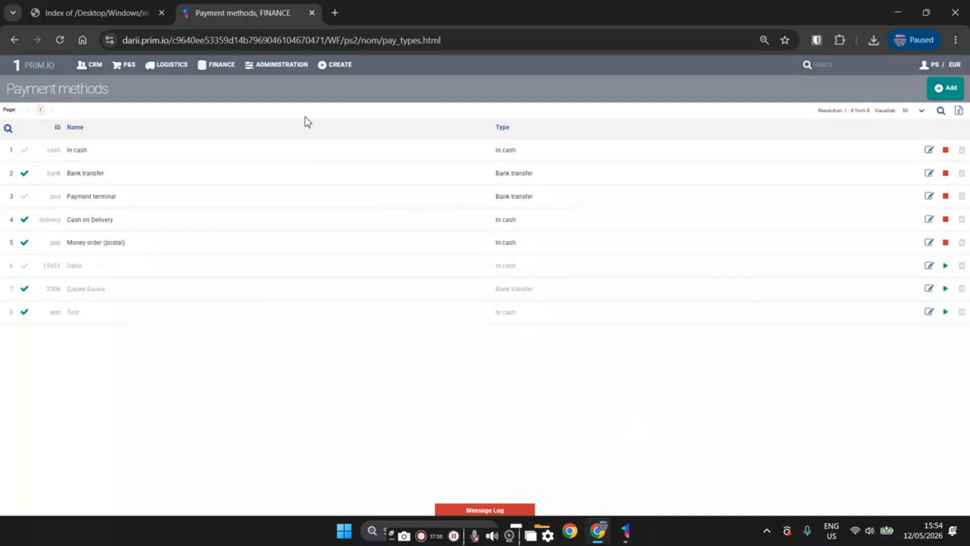
# Open the Mall Store cash account's fiscal device settings, assign Mall Store Fiscal Printer as the device, and set its currency to EUR.
pyautogui.click(222, 69)
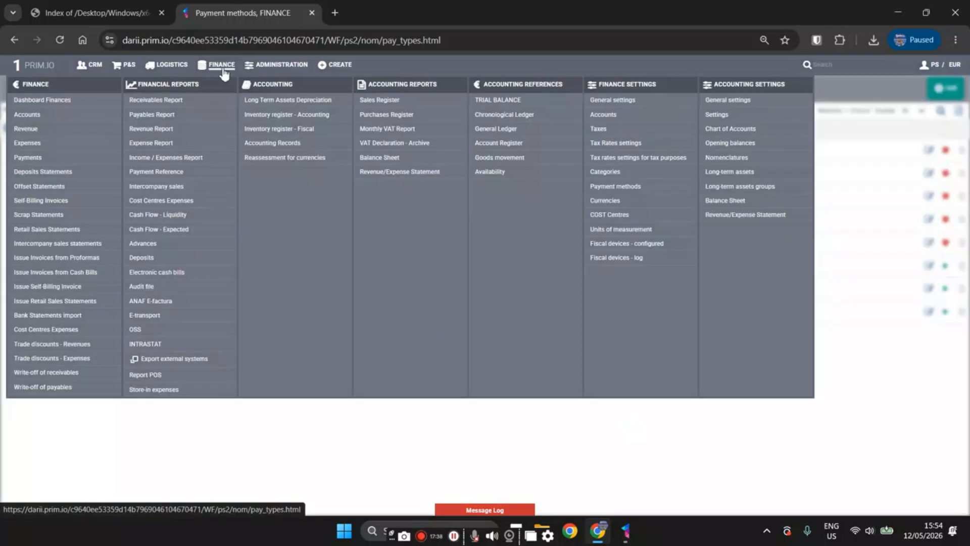
pyautogui.click(622, 115)
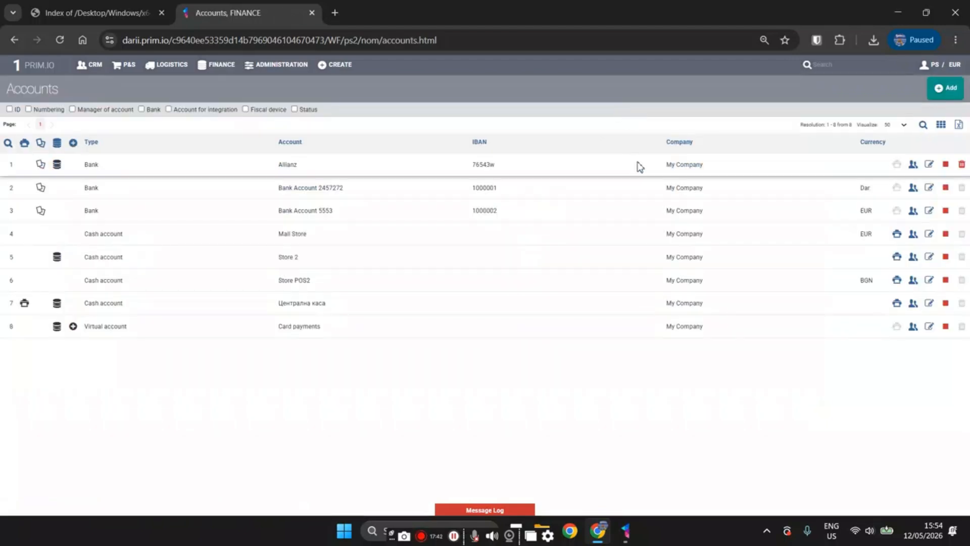
pyautogui.click(895, 234)
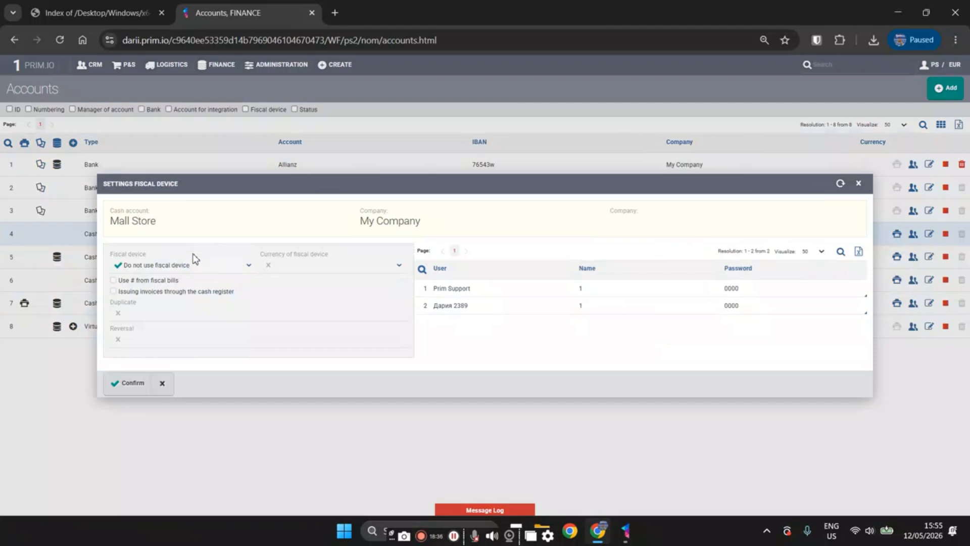
pyautogui.click(201, 264)
pyautogui.click(175, 307)
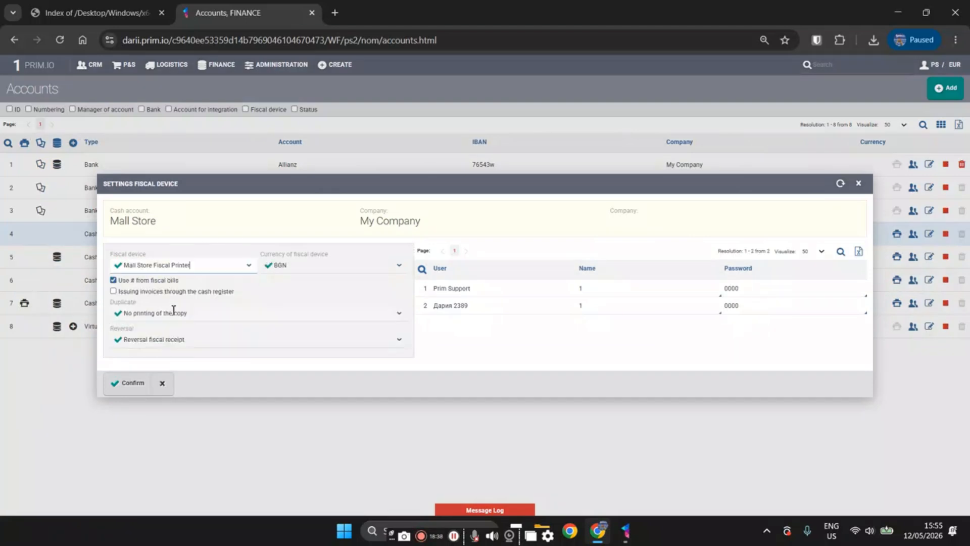
pyautogui.click(302, 271)
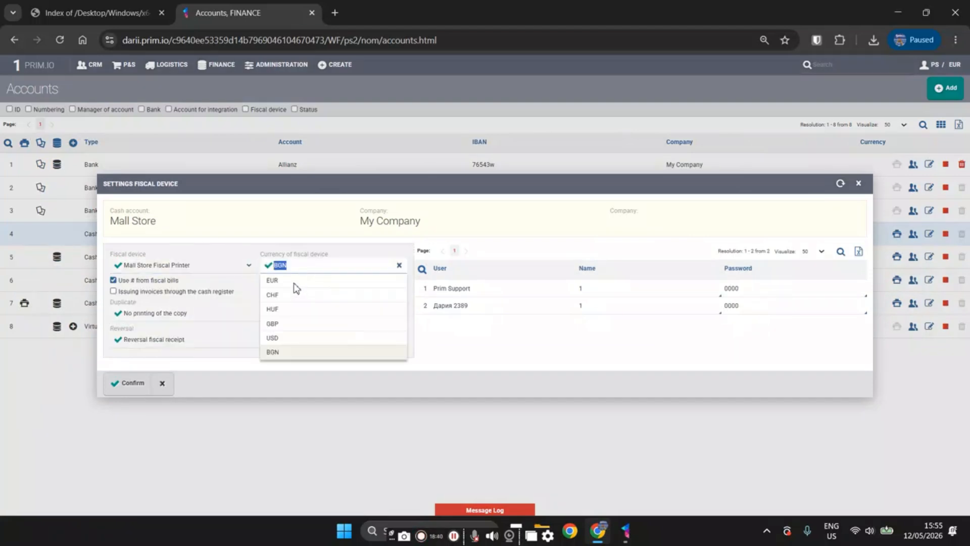
pyautogui.write('EUR')
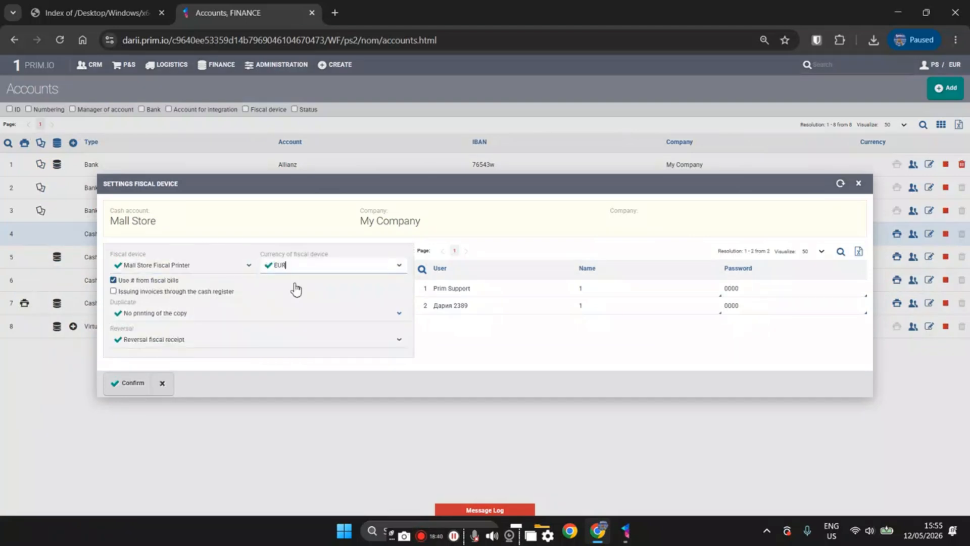
# Enable issuing invoices through the cash register with Print all items, set Duplicate to Print invoices copies and Reversal to Reversal fiscal receipt.
pyautogui.click(166, 293)
pyautogui.click(162, 300)
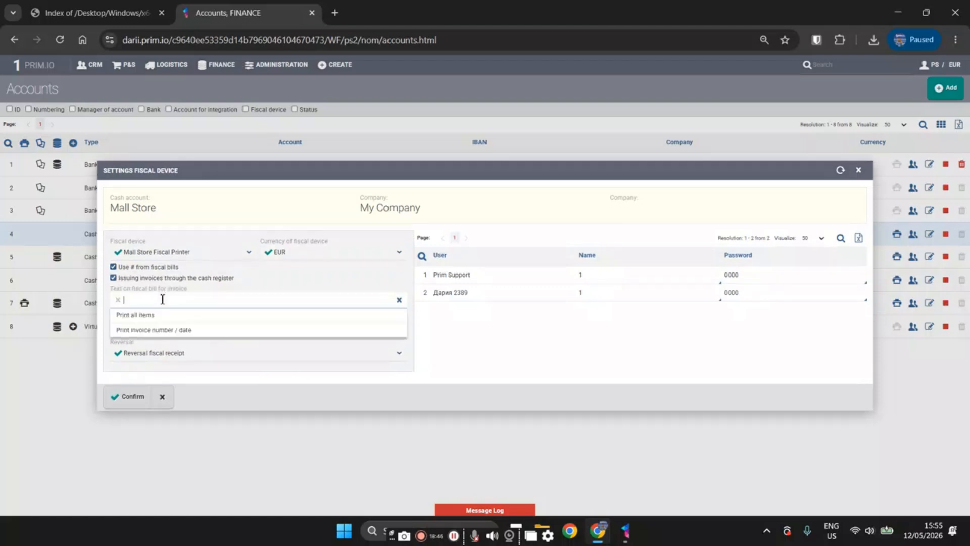
pyautogui.click(153, 316)
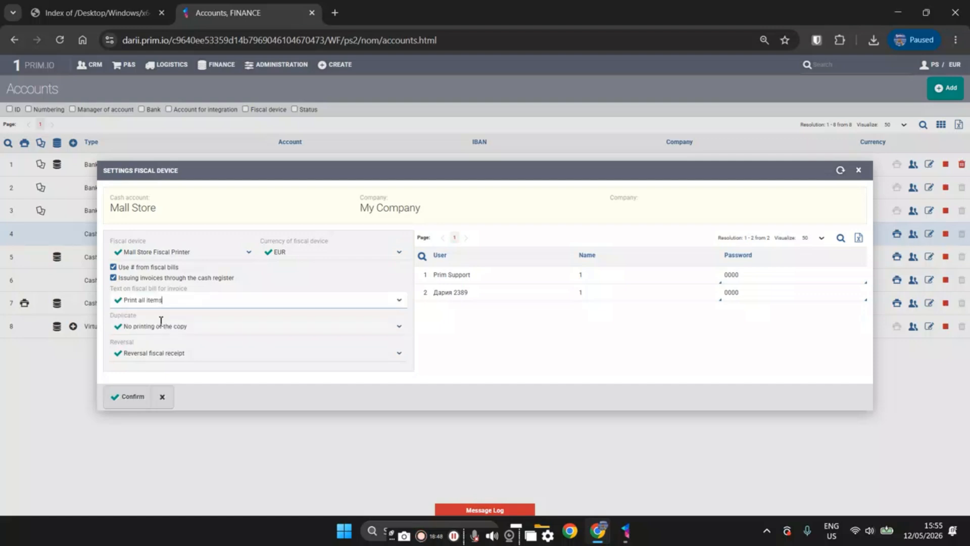
pyautogui.click(159, 324)
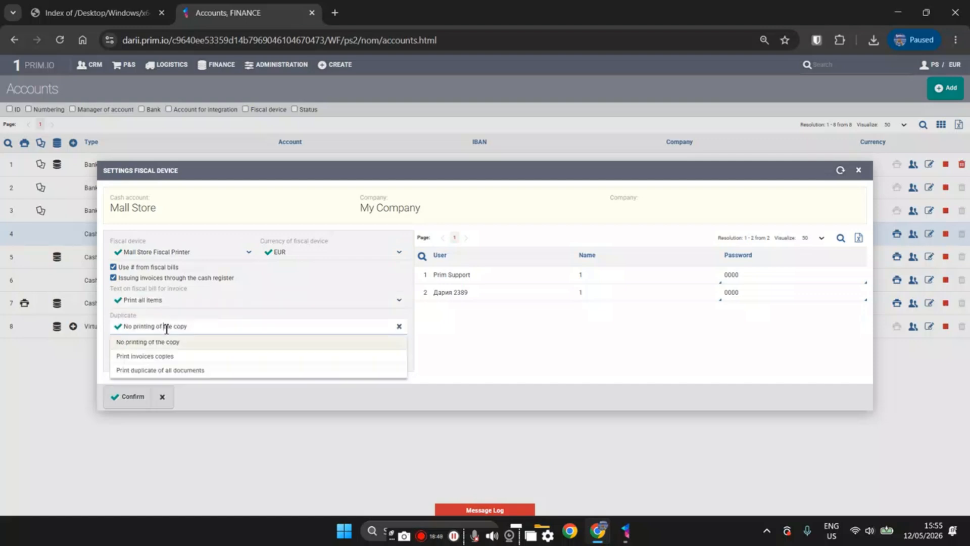
pyautogui.click(156, 358)
pyautogui.click(204, 358)
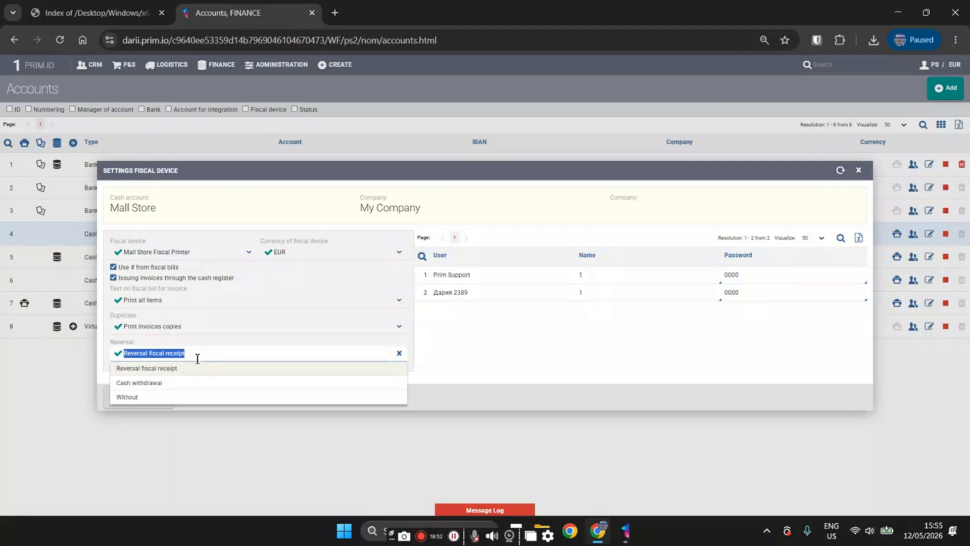
pyautogui.click(161, 368)
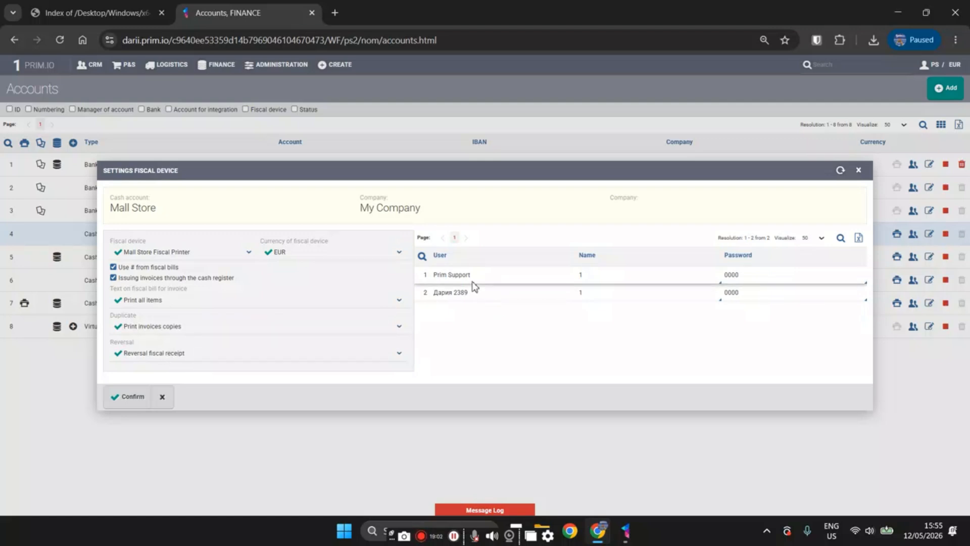
# Review the first user's operator name and password fields, and save the Mall Store account's fiscal device settings.
pyautogui.click(623, 276)
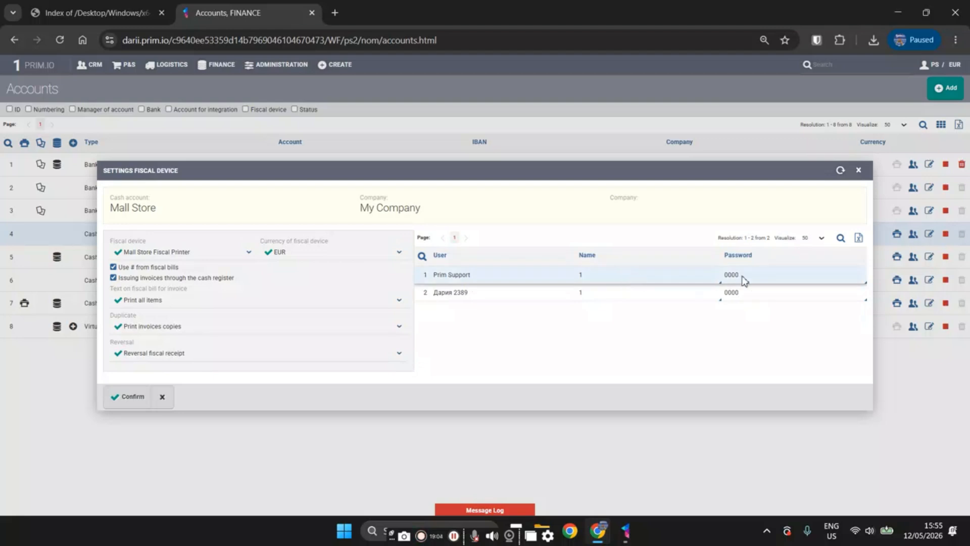
pyautogui.click(760, 277)
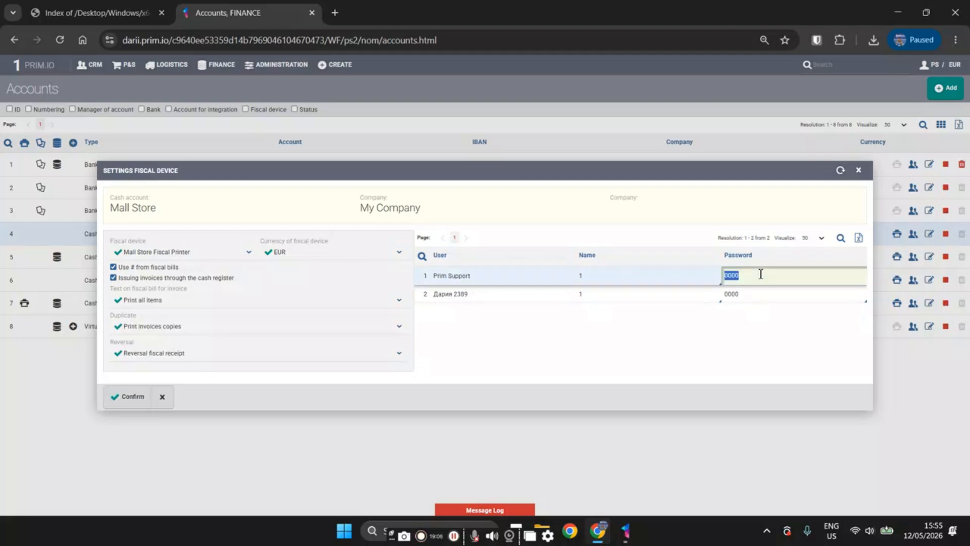
pyautogui.click(761, 276)
pyautogui.press('BackSpace')
pyautogui.write('2')
pyautogui.click(641, 301)
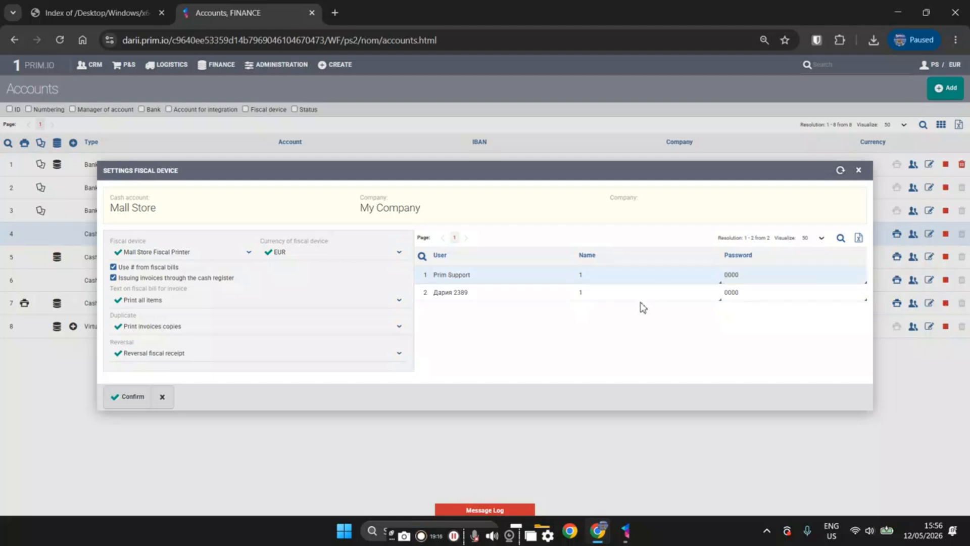
pyautogui.click(130, 397)
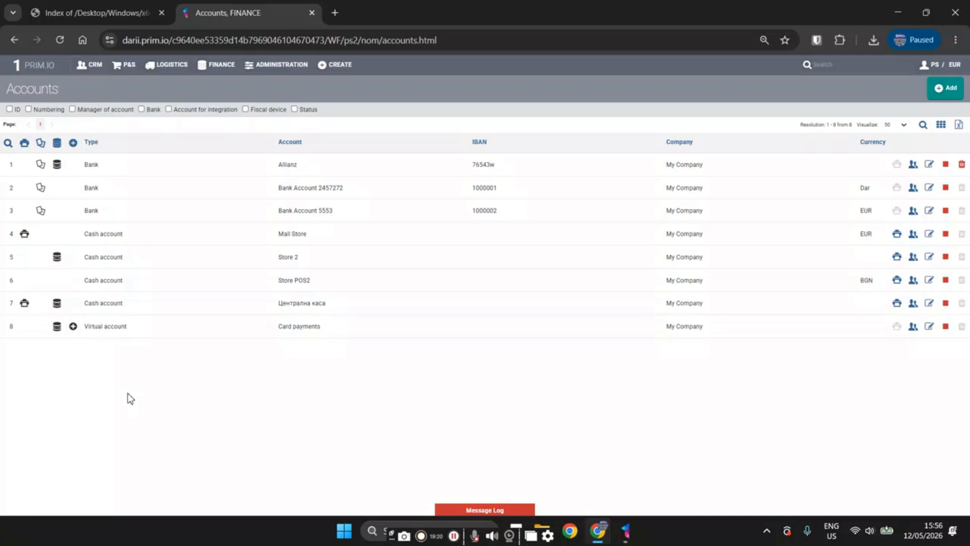
# Open the Mall Store cash account's details from the finance accounts overview and show the available fiscal reports.
pyautogui.click(226, 77)
pyautogui.click(93, 120)
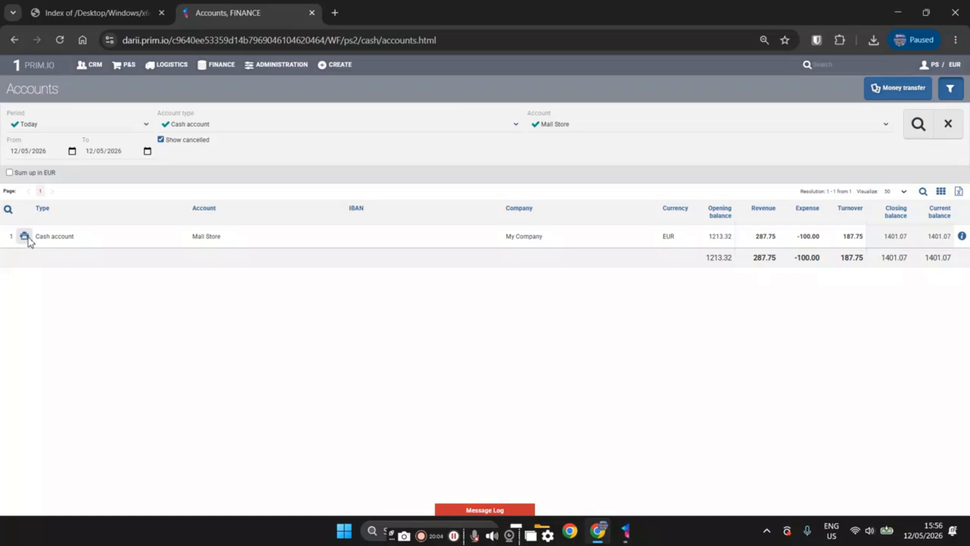
pyautogui.click(961, 236)
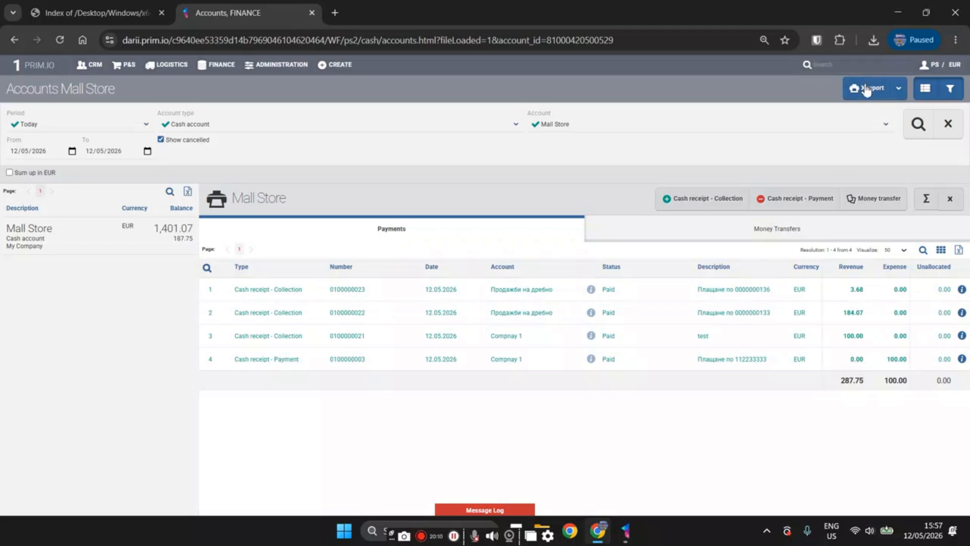
pyautogui.click(898, 88)
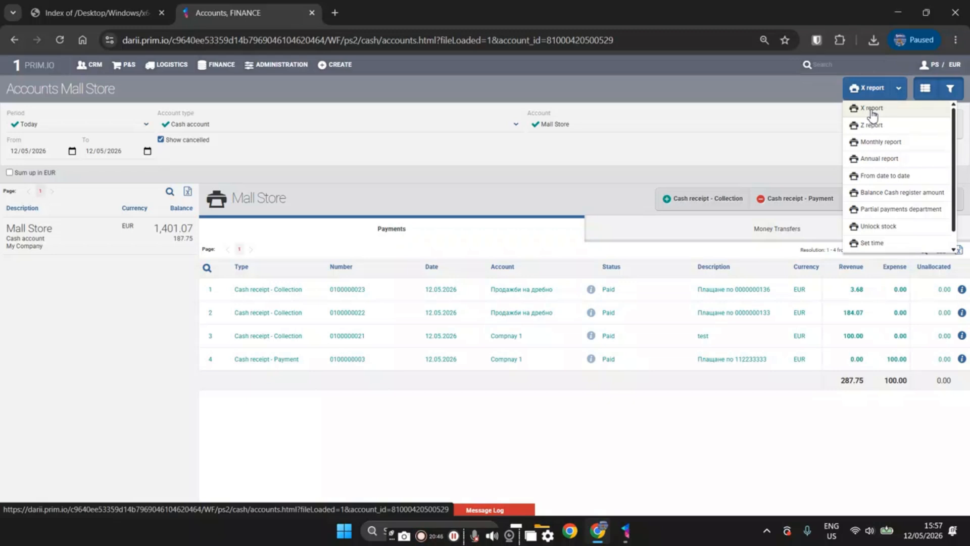
# Start a new sales order and check the fiscal device's connection status in its payment section.
pyautogui.moveTo(334, 65)
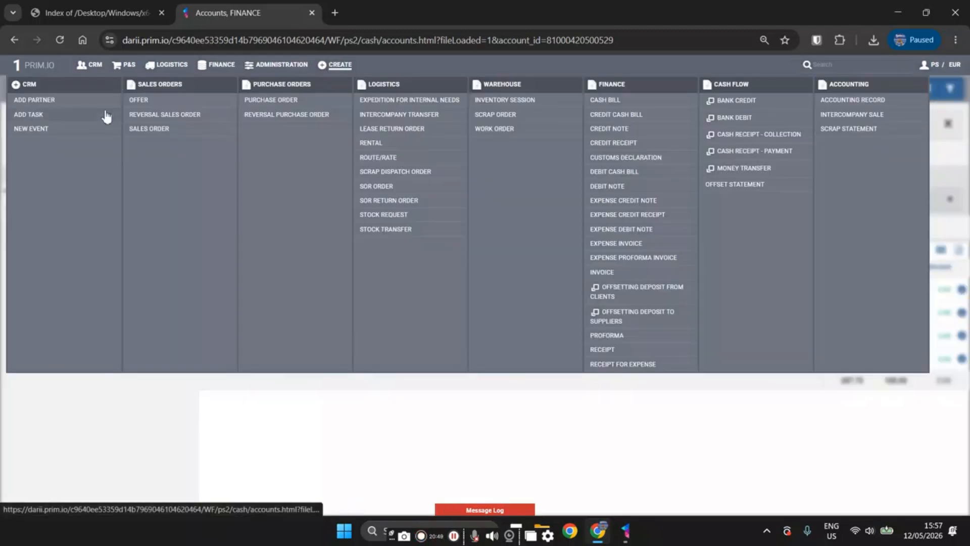
pyautogui.click(172, 128)
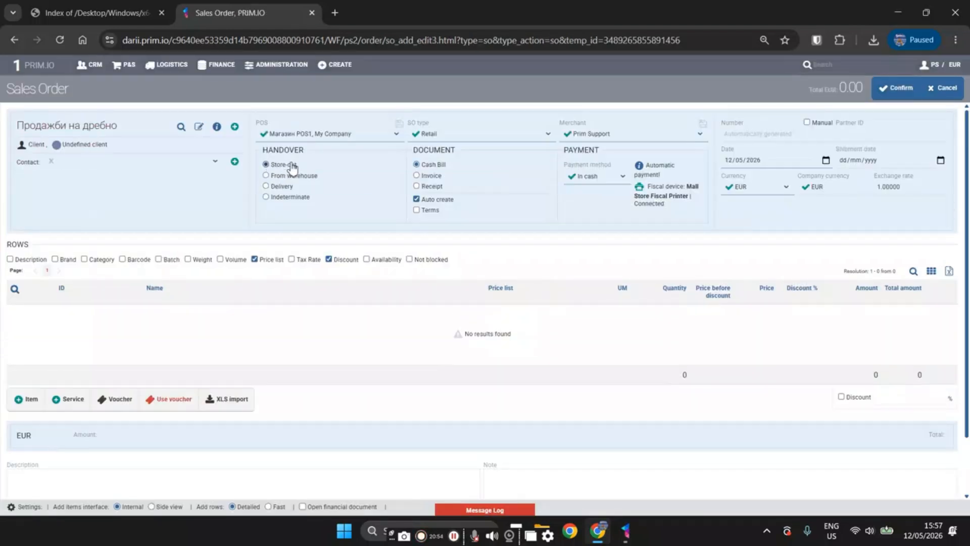
pyautogui.moveTo(666, 204); pyautogui.dragTo(635, 193)
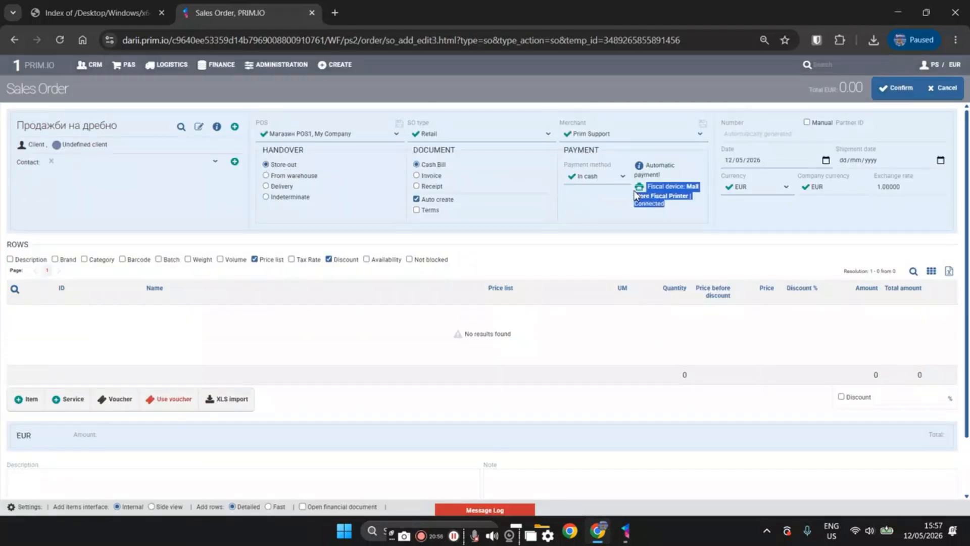
pyautogui.click(659, 199)
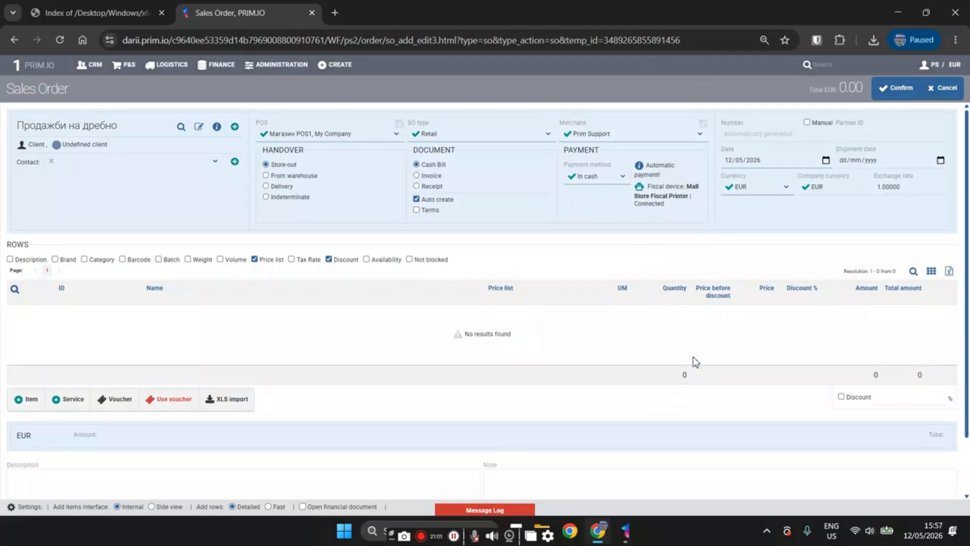
# Close the Antipodes Print window and reopen it from the system tray to check the Mall Store Fiscal Printer's status.
pyautogui.rightClick(626, 530)
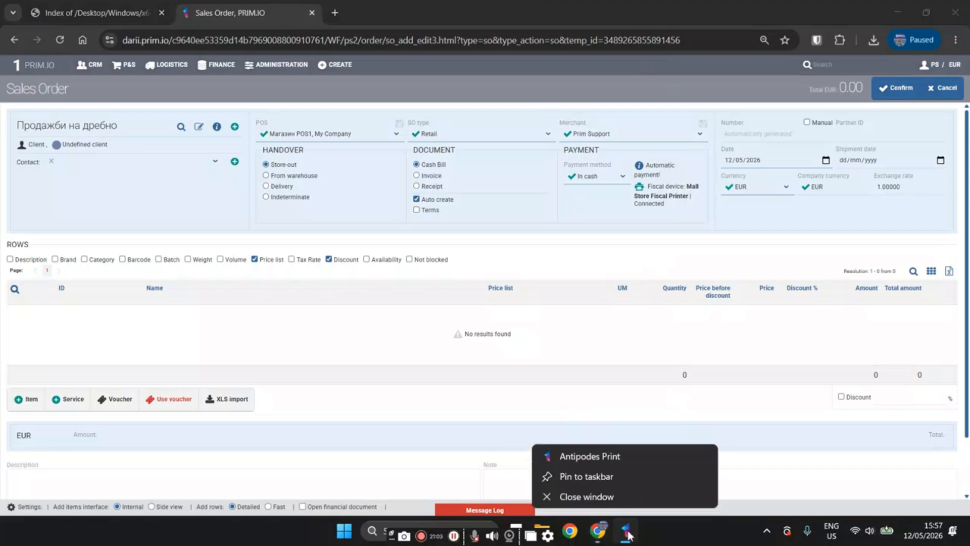
pyautogui.click(605, 497)
pyautogui.click(767, 530)
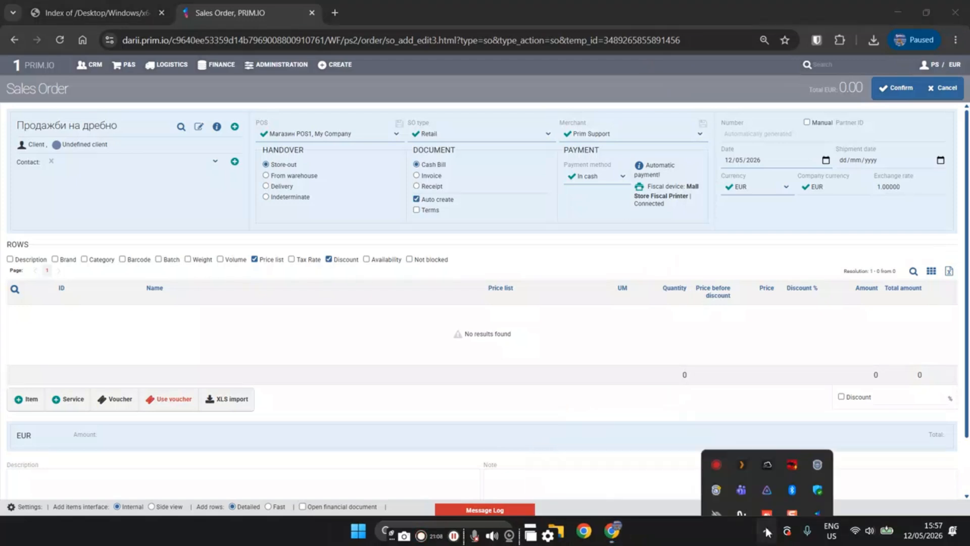
pyautogui.click(817, 469)
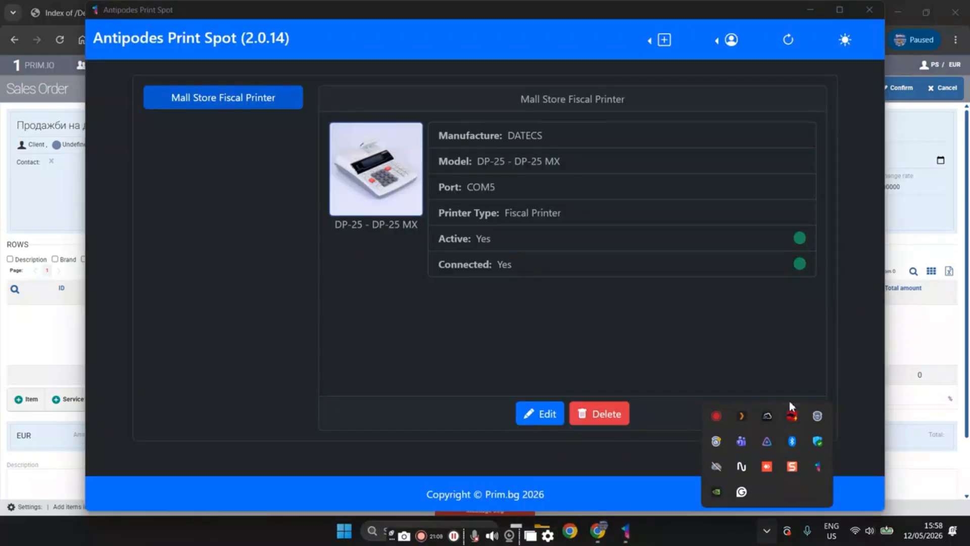
pyautogui.click(789, 228)
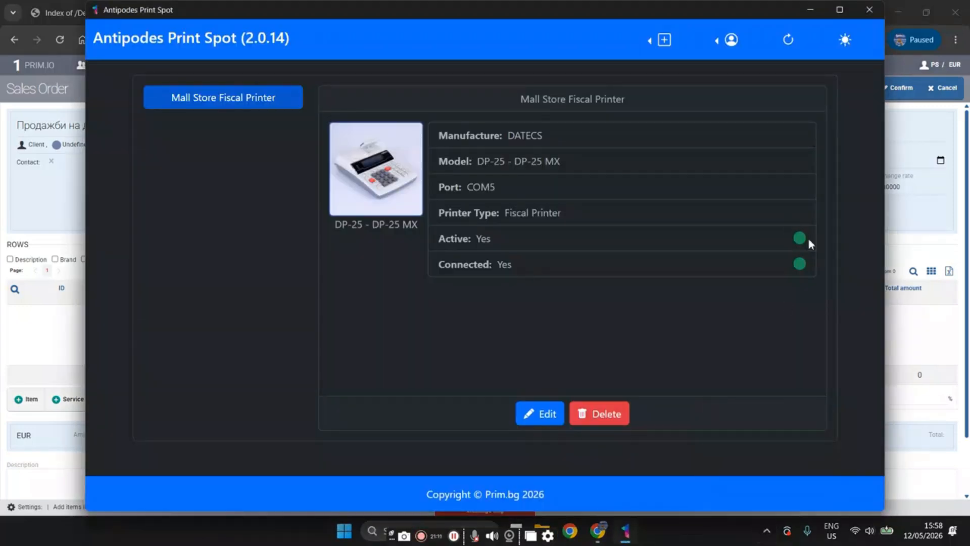